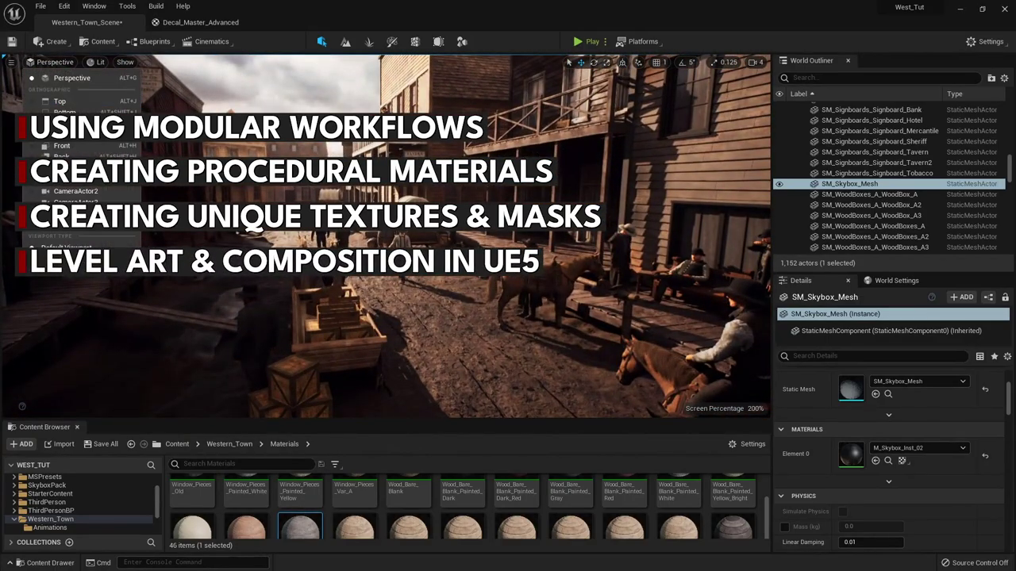
# Pilot the CameraActor, play the Character_Movement sequence down the street, then close Sequencer
pyautogui.click(76, 191)
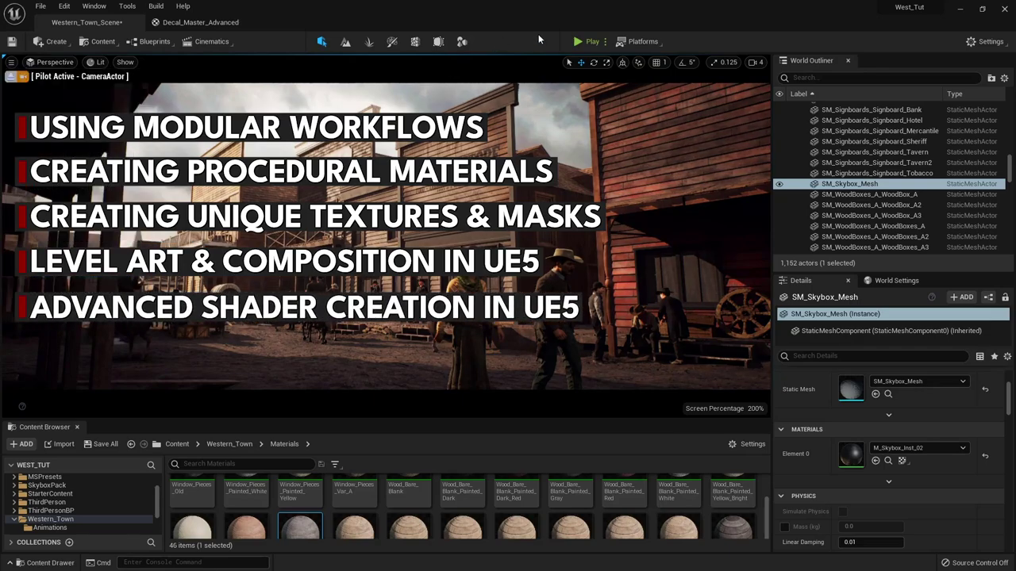
pyautogui.moveTo(1010, 149); pyautogui.dragTo(1005, 96)
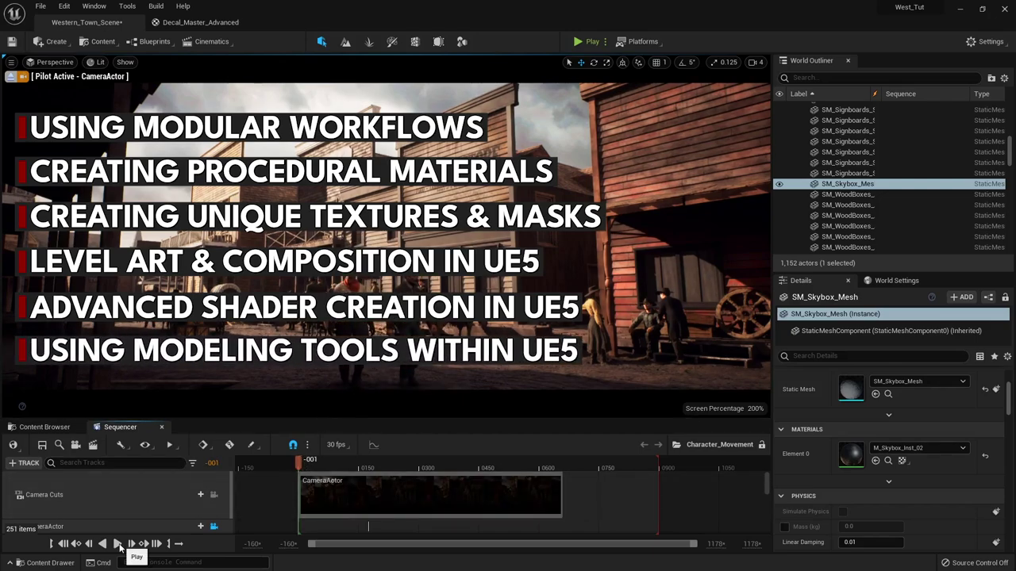
pyautogui.click(118, 544)
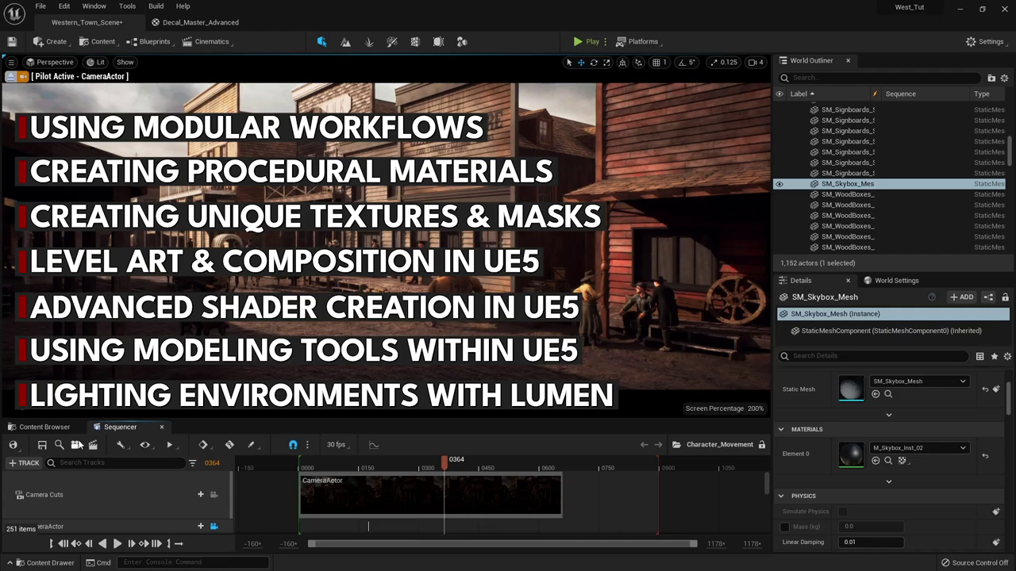
pyautogui.click(162, 428)
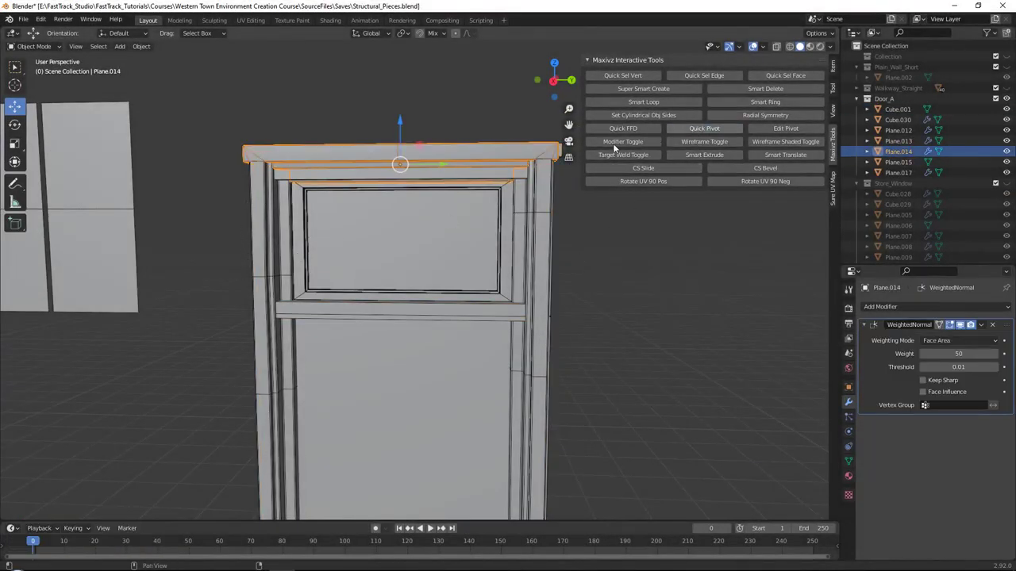
# Duplicate the door frame's top trim piece, then move the copy lower and rotate it
pyautogui.hotkey('ctrl', 'c')
pyautogui.hotkey('ctrl', 'v')
pyautogui.press('g')
pyautogui.scroll(2, 465, 352)
pyautogui.press('r')
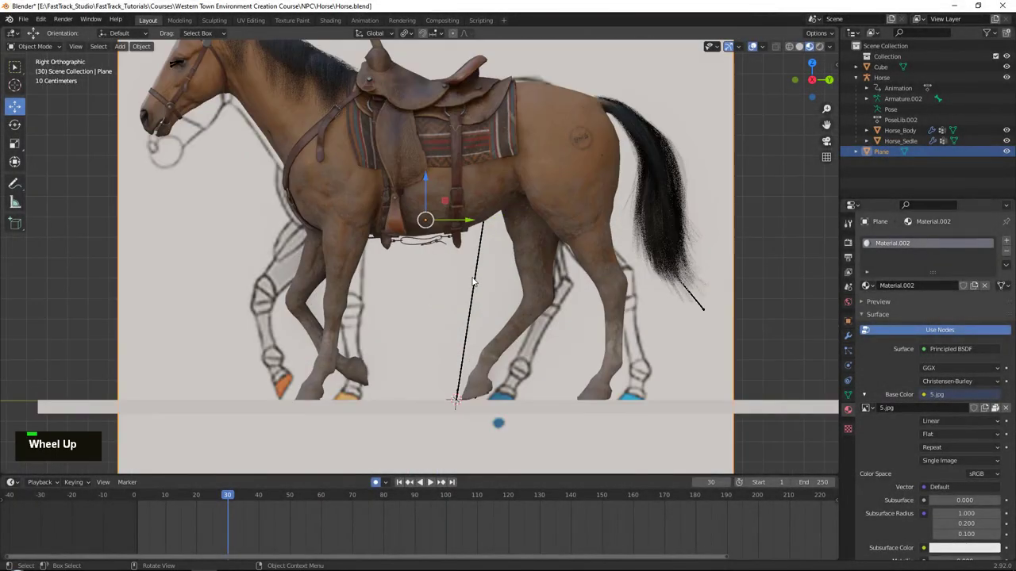
# Select the Horse rig, frame its legs, move a leg bone, and go to frame 40
pyautogui.click(42, 49)
pyautogui.scroll(1, 113, 105)
pyautogui.keyDown('alt'); pyautogui.middleClick(406, 244); pyautogui.keyUp('alt')
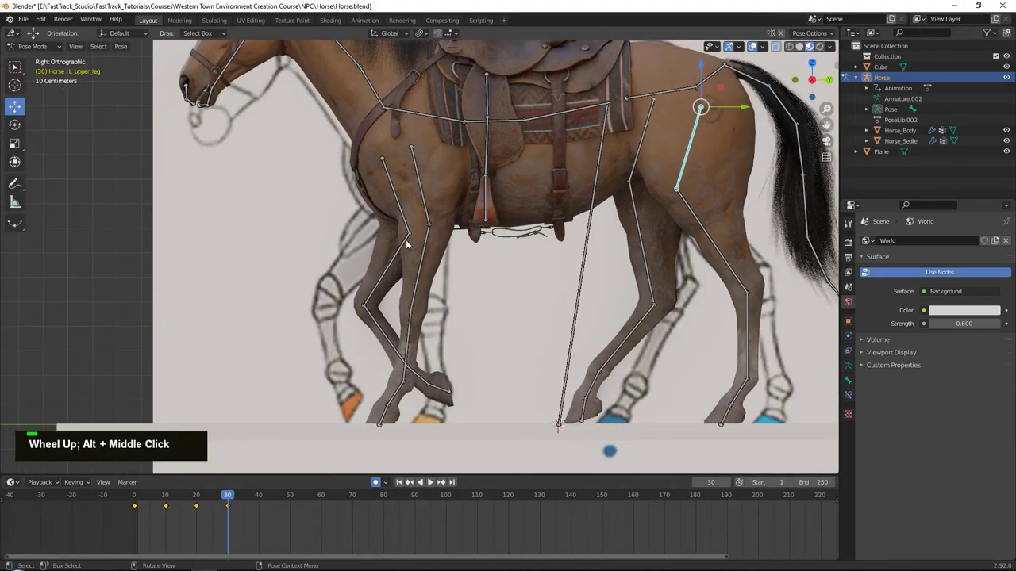
pyautogui.click(399, 260)
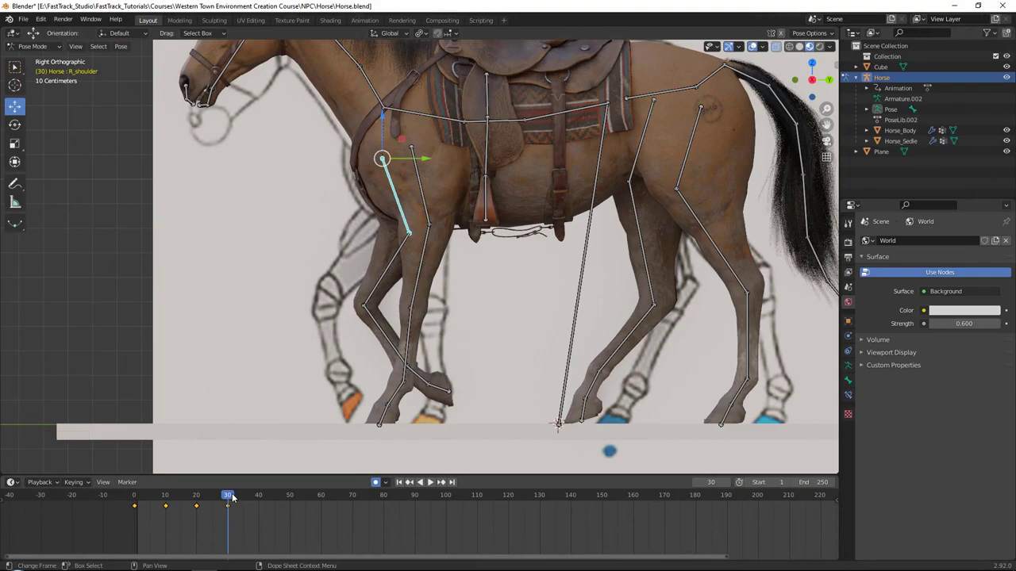
pyautogui.press('Left')
pyautogui.moveTo(261, 498); pyautogui.dragTo(261, 498)
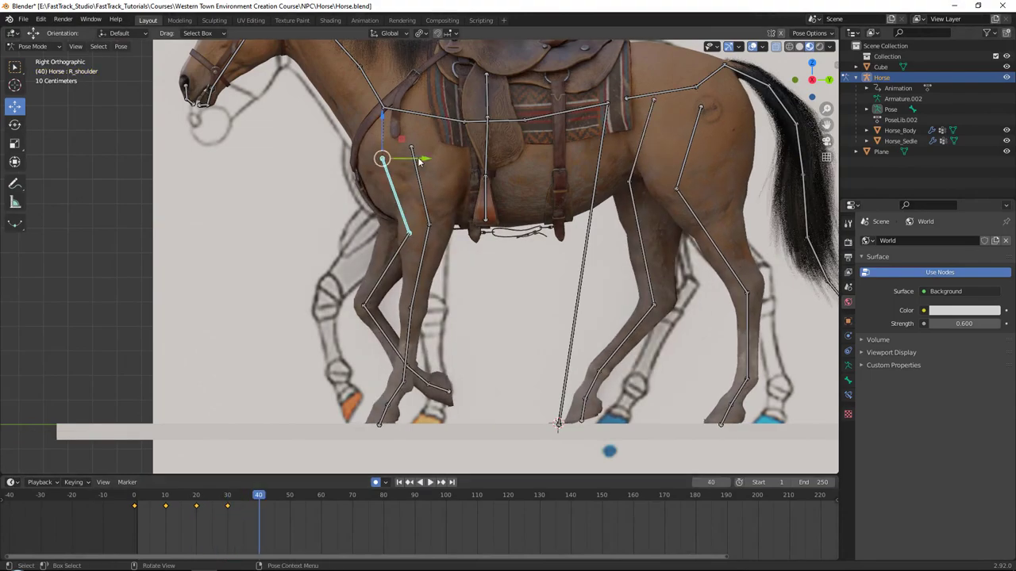
# Pose the R_shoulder and R_elbow bones of the horse's right front leg
pyautogui.rightClick(391, 249)
pyautogui.click(391, 263)
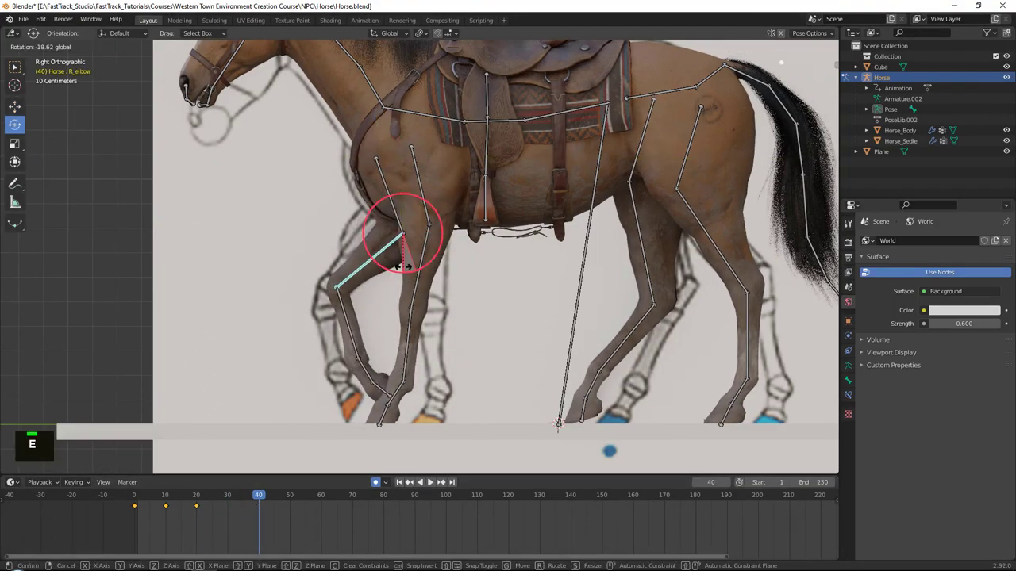
pyautogui.click(405, 266)
pyautogui.press('w')
pyautogui.click(404, 156)
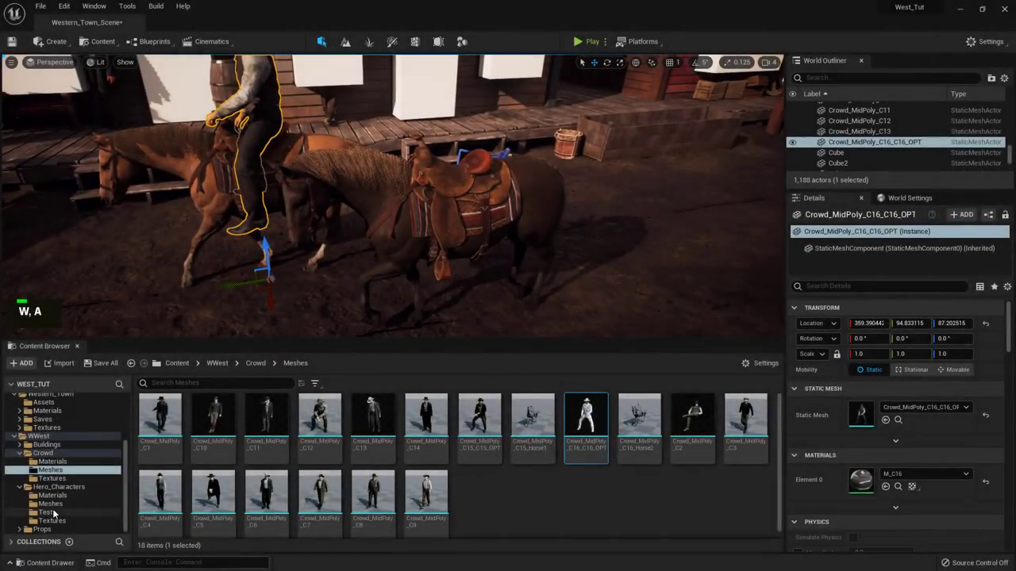
# Place the Doctor_F hero character beside the horses and fly the view around the riders
pyautogui.click(51, 504)
pyautogui.scroll(-1, 702, 448)
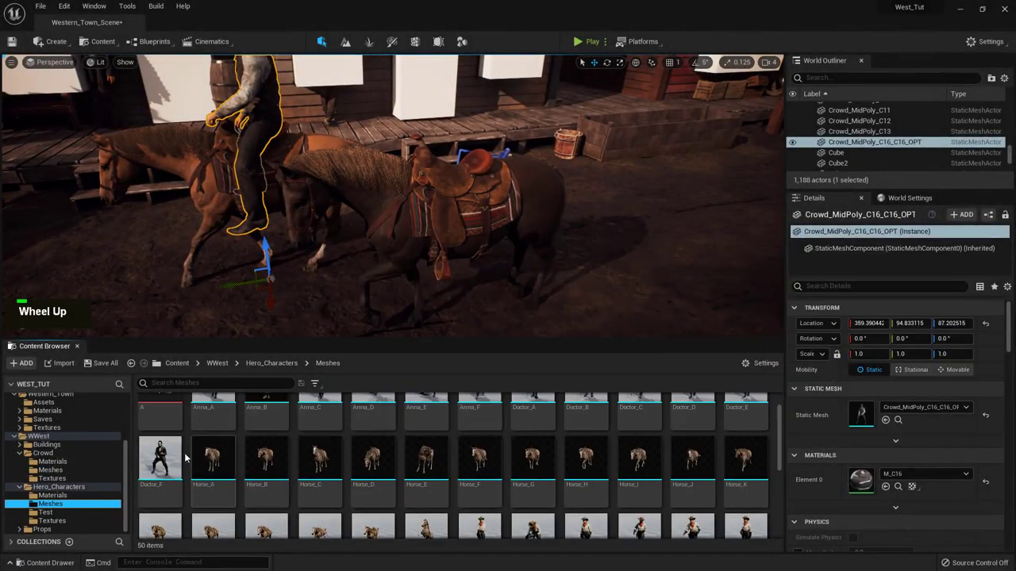
pyautogui.moveTo(159, 460); pyautogui.dragTo(419, 238)
pyautogui.moveTo(419, 273)
pyautogui.mouseDown(button='right')
pyautogui.moveTo(392, 262)
pyautogui.moveTo(324, 270)
pyautogui.moveTo(828, 119)
pyautogui.mouseUp(button='right')
pyautogui.press('w')
pyautogui.press('d')
pyautogui.press('s')
# Fly out to a wide street view and along the boardwalk to the posts and beam
pyautogui.press('g')
pyautogui.press('w')
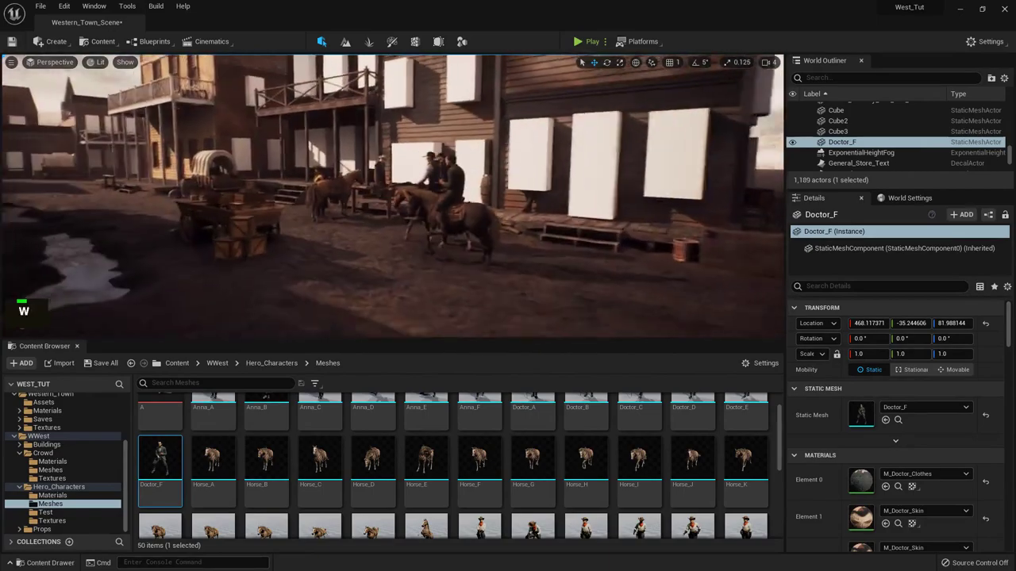
pyautogui.press('e')
pyautogui.moveTo(479, 221); pyautogui.dragTo(479, 221, button='right')
pyautogui.press('w')
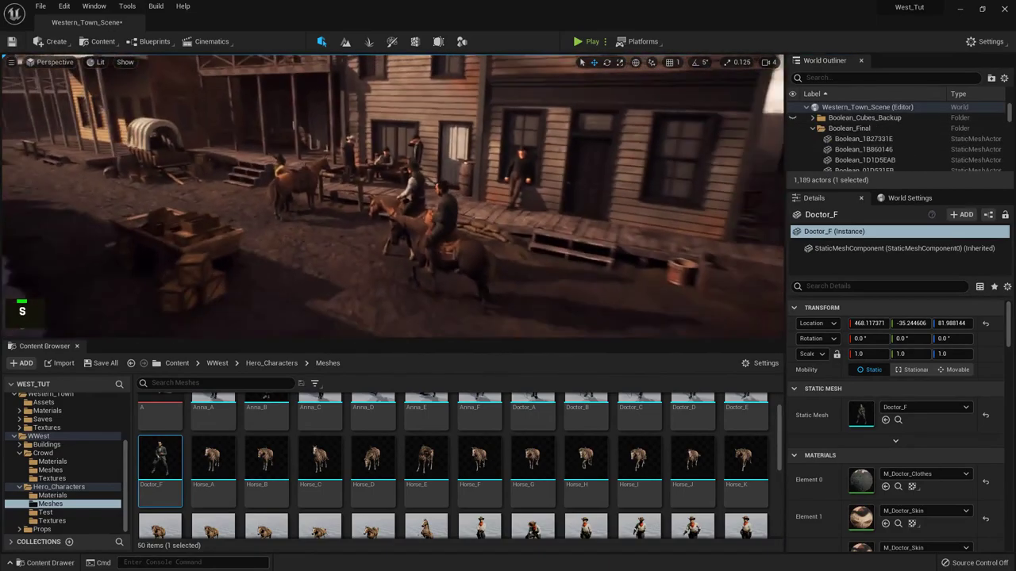
pyautogui.press('a')
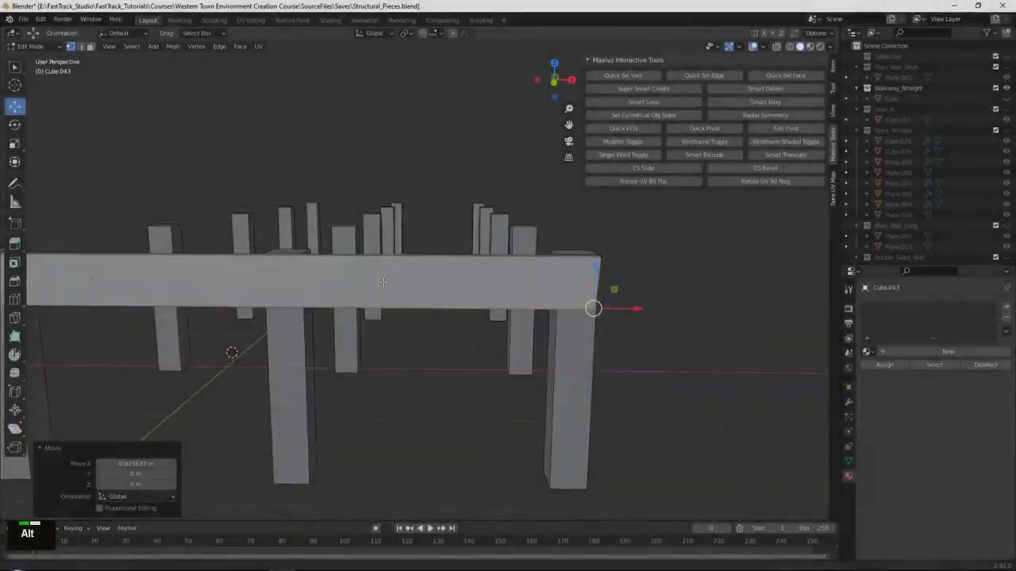
pyautogui.moveTo(383, 282); pyautogui.dragTo(111, 265, button='middle')
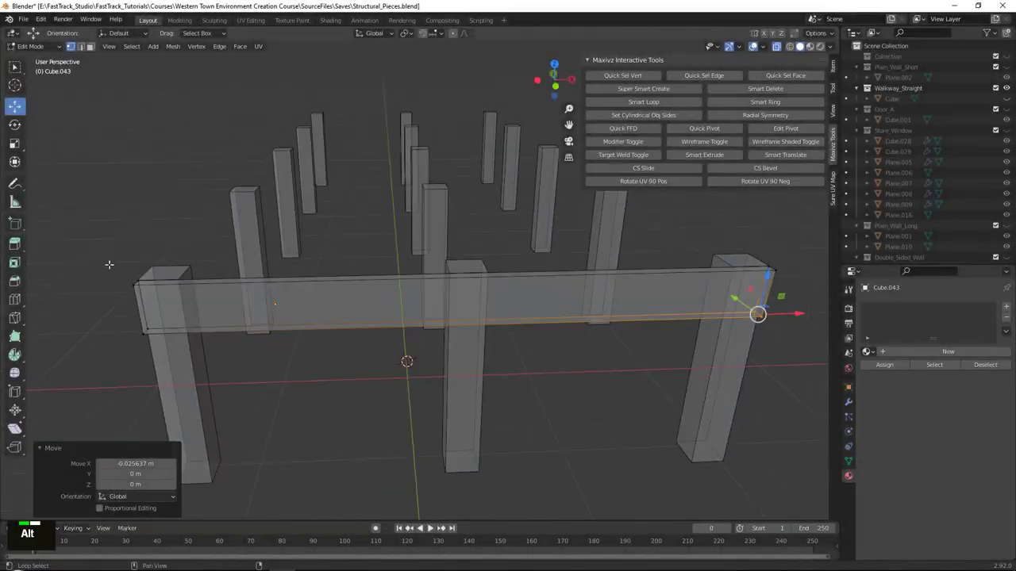
# Add a loop cut to the beam mesh using see-through display
pyautogui.hotkey('alt', 'z')
pyautogui.hotkey('ctrl', 'r')
pyautogui.click(288, 275)
pyautogui.rightClick(586, 280)
pyautogui.hotkey('alt', 'z')
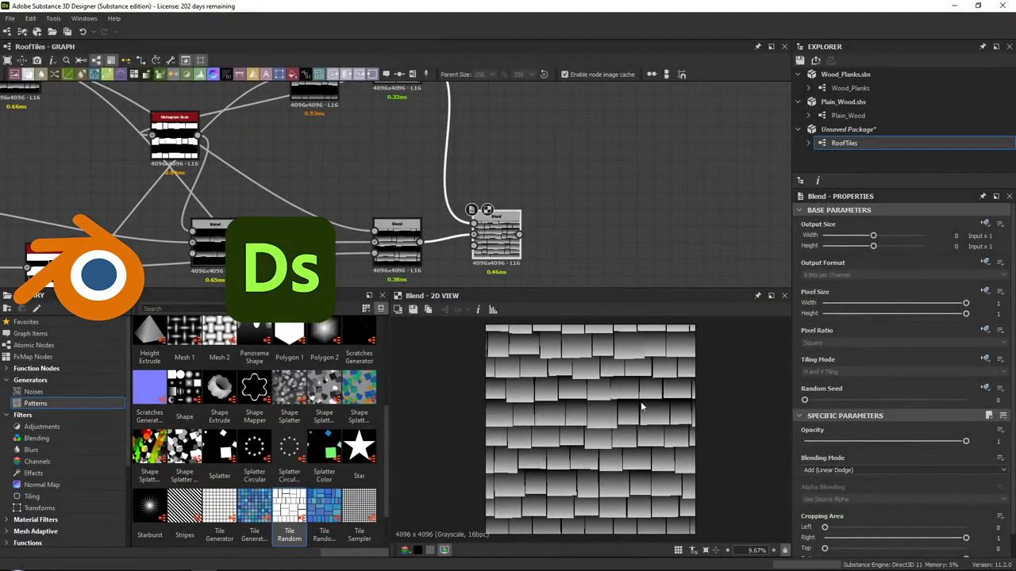
# Lower the tiles' vertical offset to 0.1, then set the M_Skybox_Inst values to 4.0 and 3
pyautogui.moveTo(362, 99); pyautogui.dragTo(440, 165, button='middle')
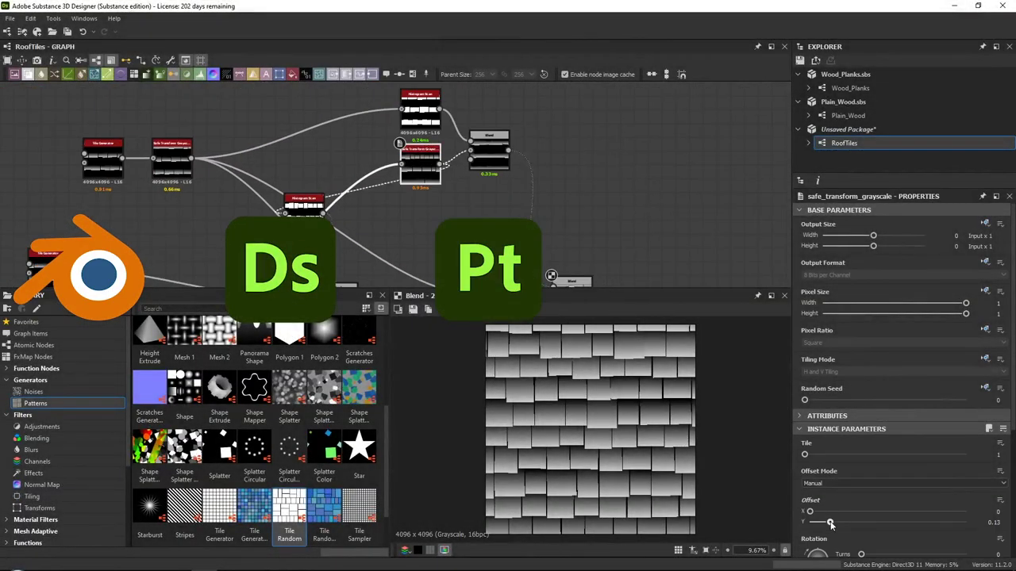
pyautogui.moveTo(831, 524); pyautogui.dragTo(826, 524)
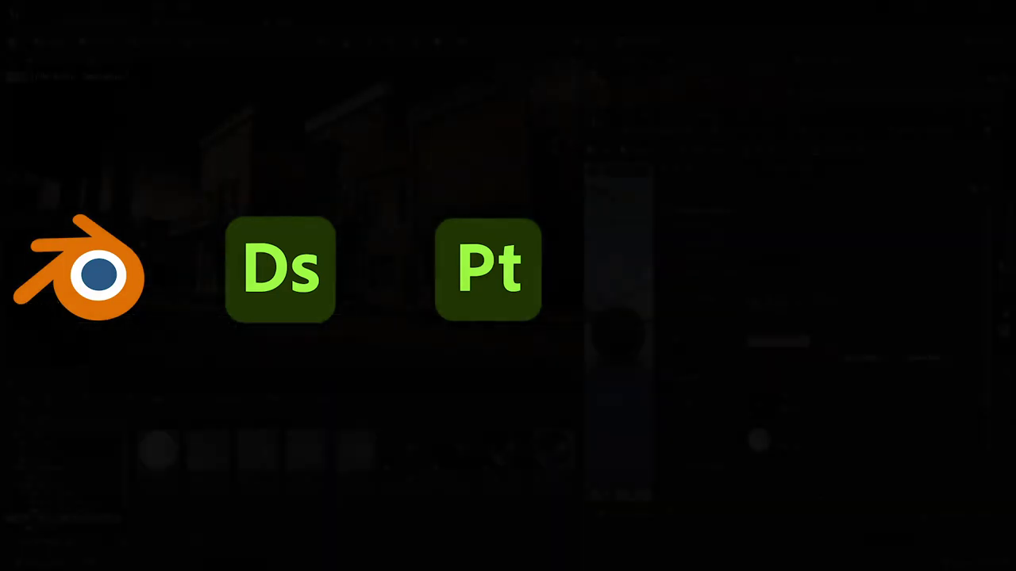
pyautogui.write('3')
pyautogui.press('Return')
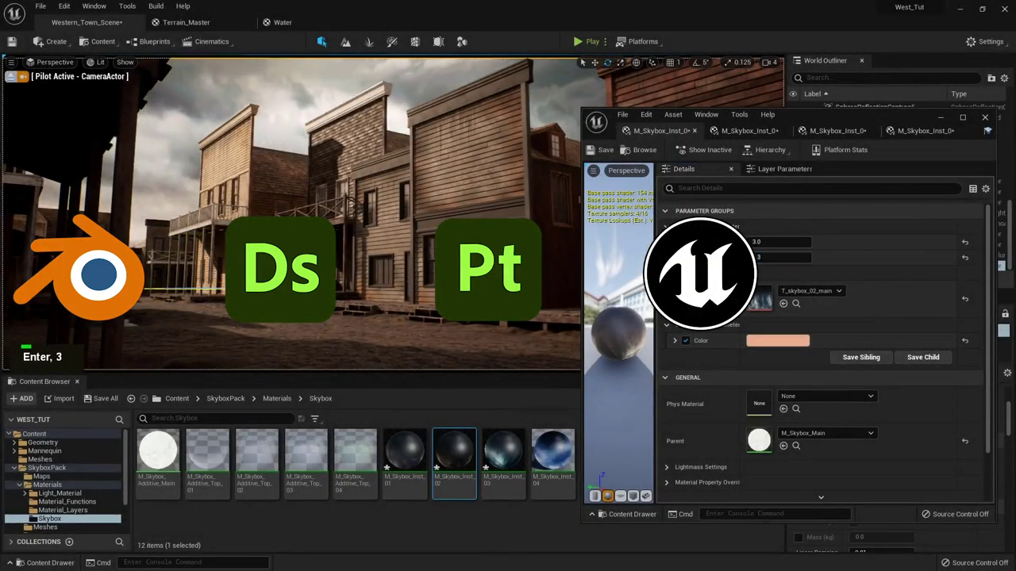
pyautogui.click(782, 242)
pyautogui.write('4')
pyautogui.press('Return')
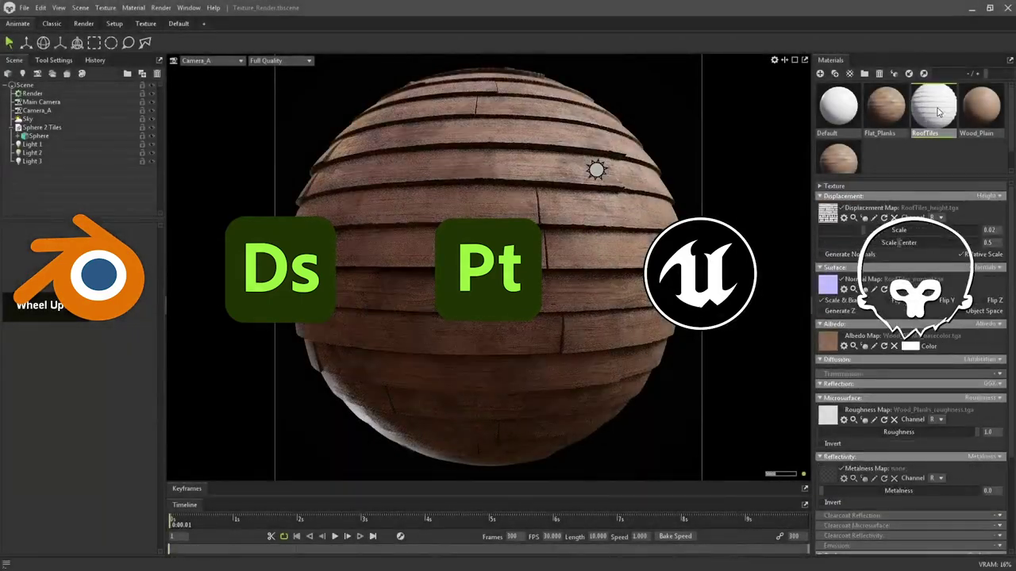
# Drag the RoofTiles material from the Materials panel onto the Marmoset preview sphere
pyautogui.moveTo(934, 107); pyautogui.dragTo(527, 206)
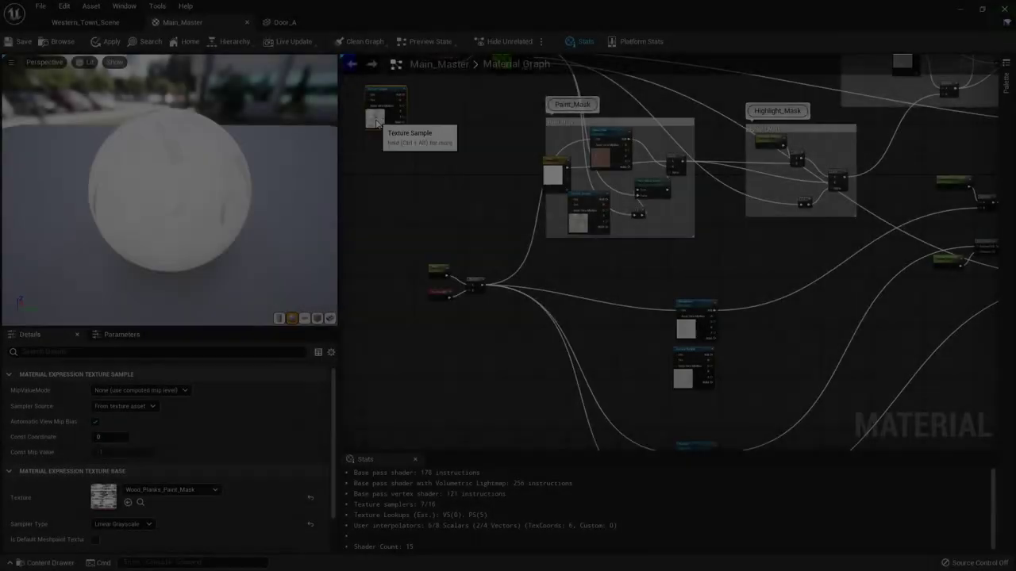
# Pan the master material graph and select the AO parameter node
pyautogui.moveTo(376, 121)
pyautogui.mouseDown(button='right')
pyautogui.moveTo(446, 172)
pyautogui.moveTo(591, 349)
pyautogui.mouseUp(button='right')
pyautogui.scroll(-2, 446, 172)
pyautogui.scroll(3, 428, 142)
pyautogui.click(758, 308)
pyautogui.scroll(-3, 768, 300)
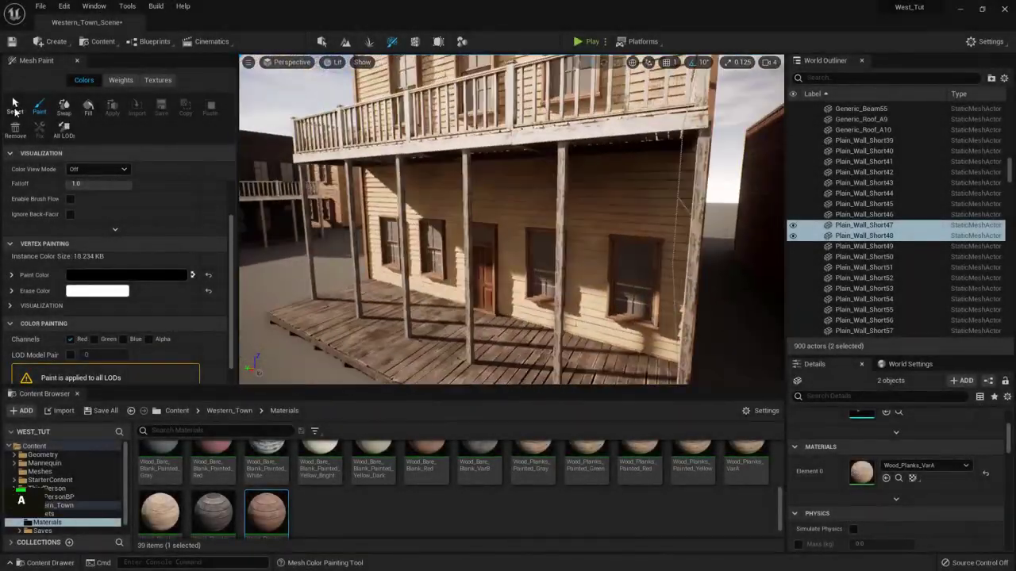
# Select the porch wall actors and switch Mesh Paint to Red-channel vertex painting
pyautogui.keyDown('shift'); pyautogui.click(514, 304); pyautogui.keyUp('shift')
pyautogui.click(39, 106)
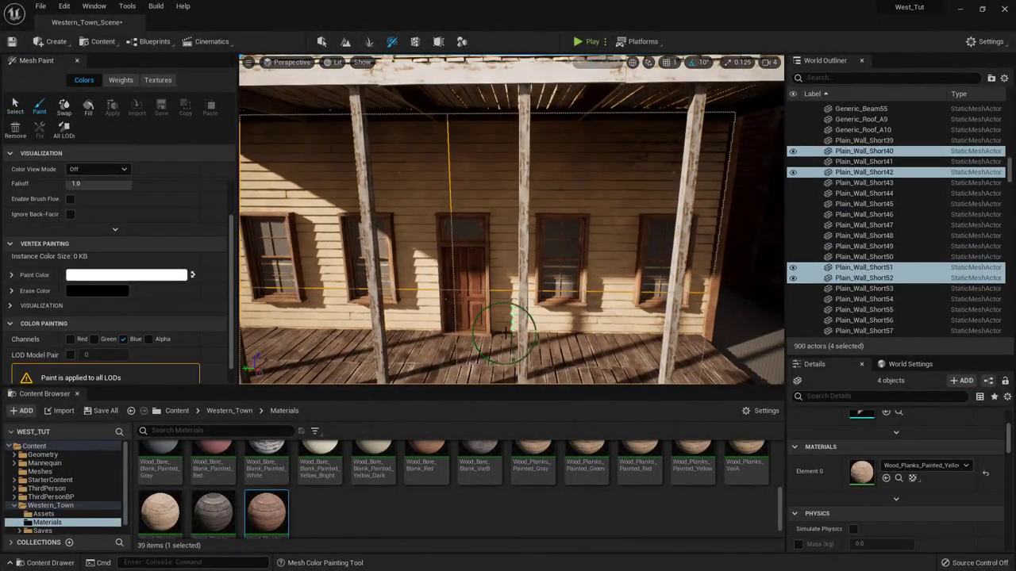
pyautogui.moveTo(505, 335); pyautogui.dragTo(355, 206, button='right')
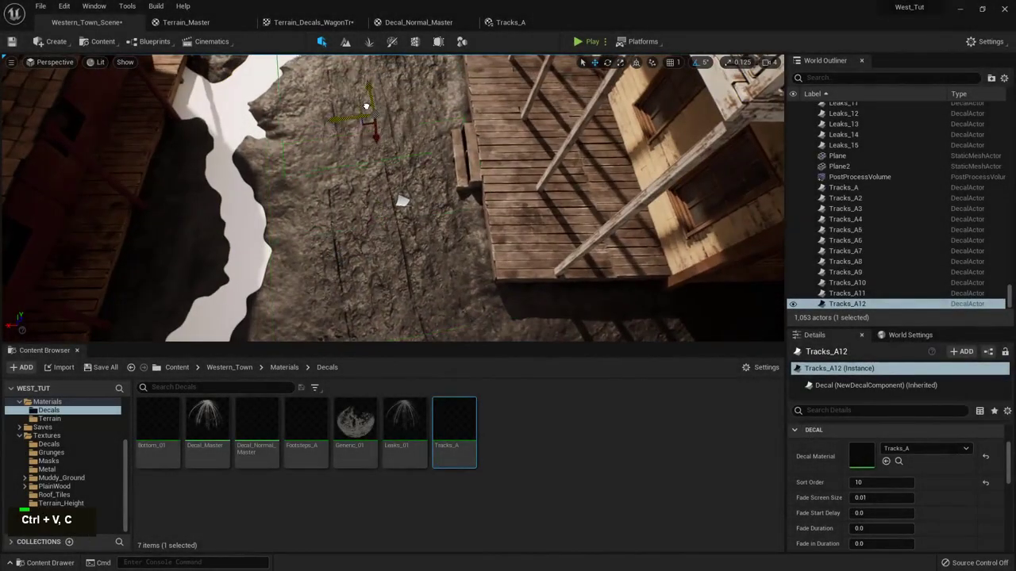
# Duplicate the Tracks decal along the muddy road and rotate the copies
pyautogui.moveTo(362, 139); pyautogui.dragTo(333, 127, button='right')
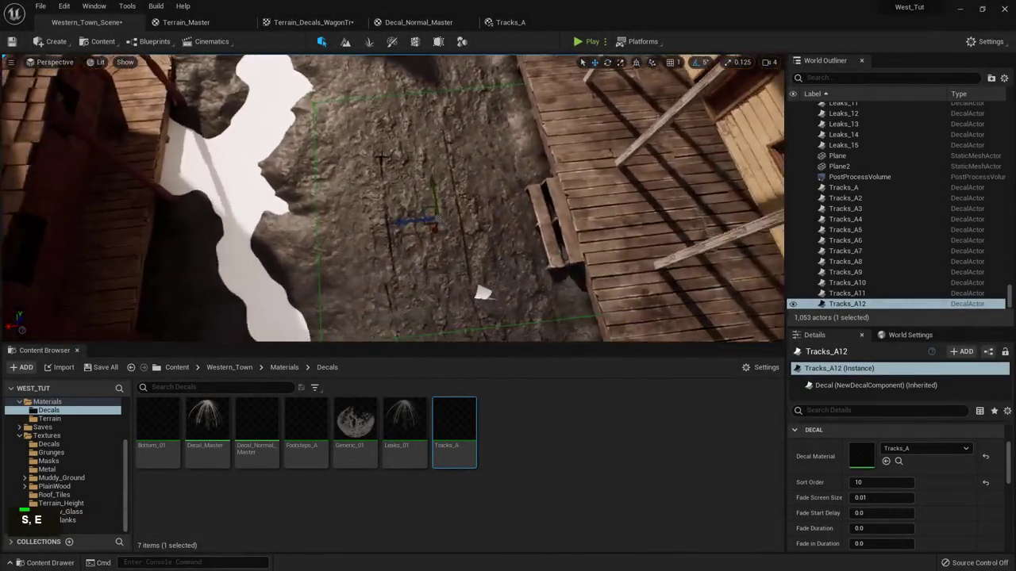
pyautogui.hotkey('ctrl', 'w')
pyautogui.moveTo(417, 135)
pyautogui.mouseDown(button='right')
pyautogui.moveTo(453, 95)
pyautogui.moveTo(452, 139)
pyautogui.mouseUp(button='right')
pyautogui.hotkey('ctrl', 'c')
pyautogui.hotkey('ctrl', 'v')
pyautogui.press('e')
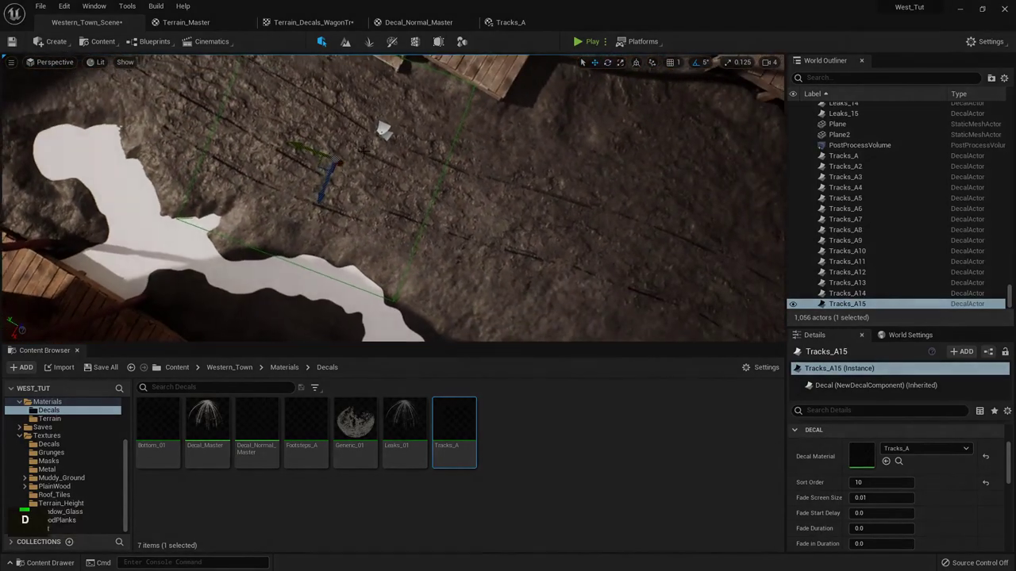
pyautogui.scroll(-5, 462, 233)
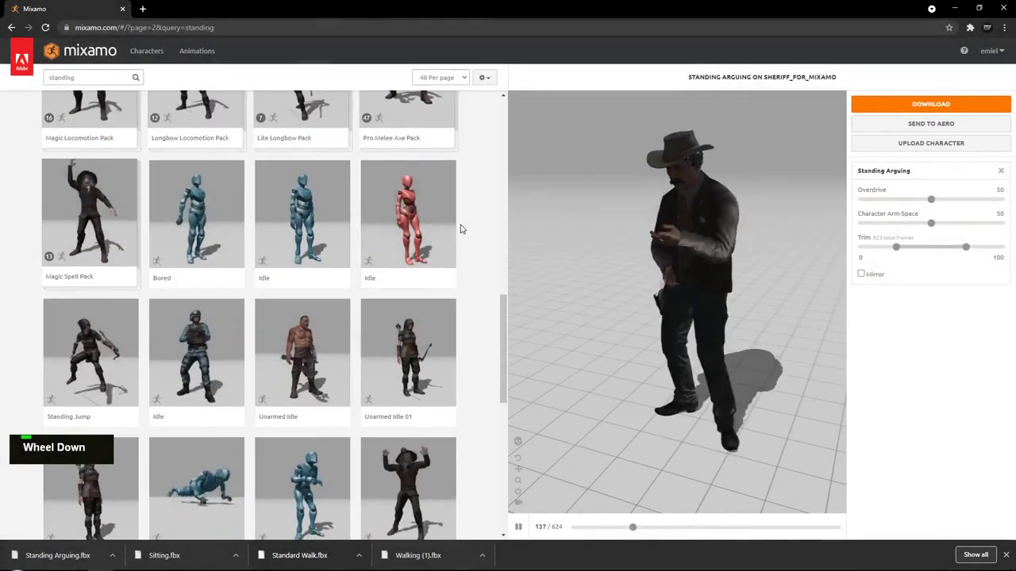
pyautogui.scroll(-2, 325, 230)
pyautogui.scroll(-2, 315, 238)
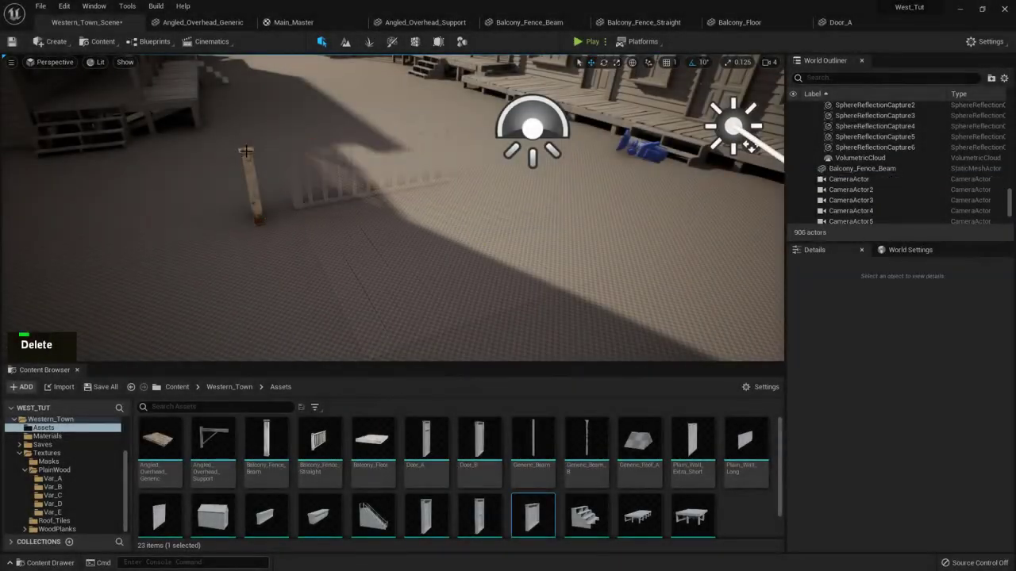
# Place a Door_A copy on the ground and rotate it
pyautogui.moveTo(406, 272); pyautogui.dragTo(402, 289)
pyautogui.press('e')
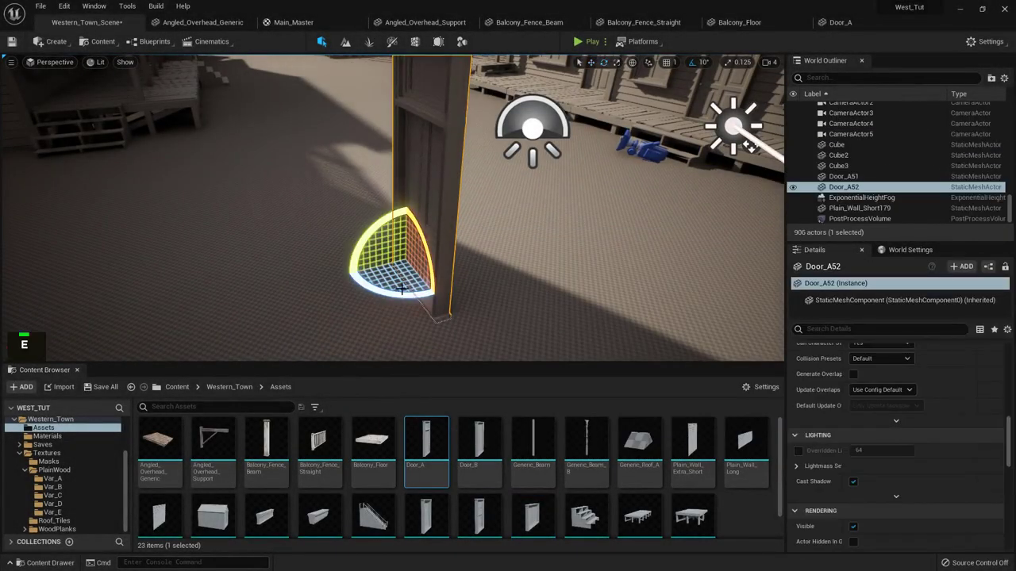
pyautogui.scroll(-3, 436, 250)
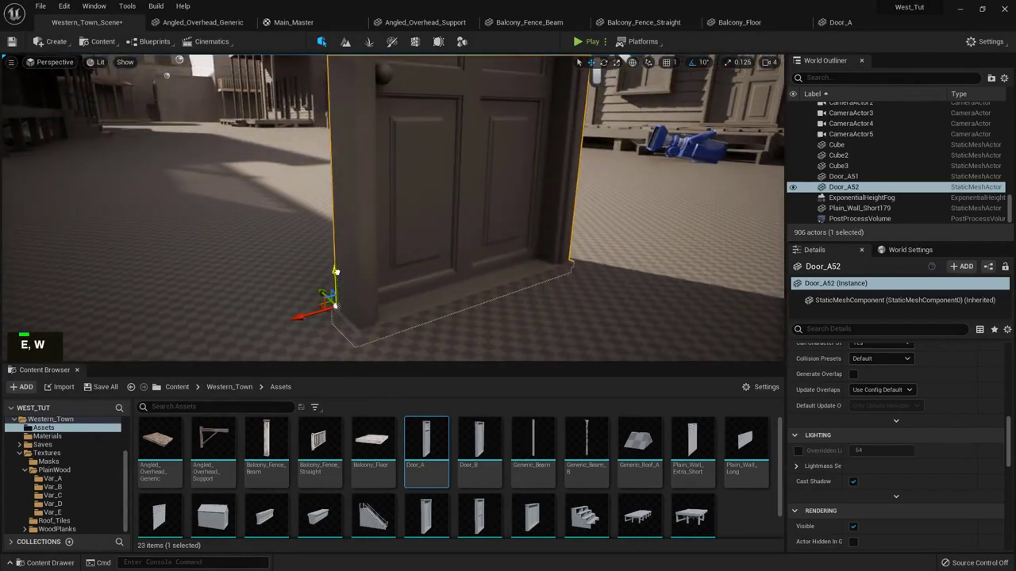
# Close the Angled_Overhead and Main_Master editors, then open the Door_A mesh
pyautogui.click(230, 22)
pyautogui.click(359, 22)
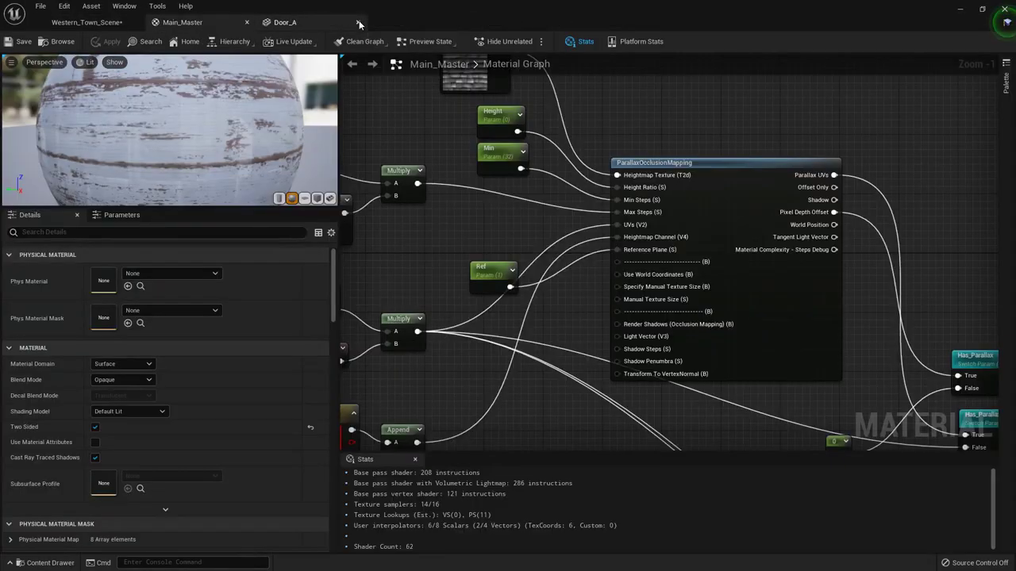
pyautogui.click(247, 22)
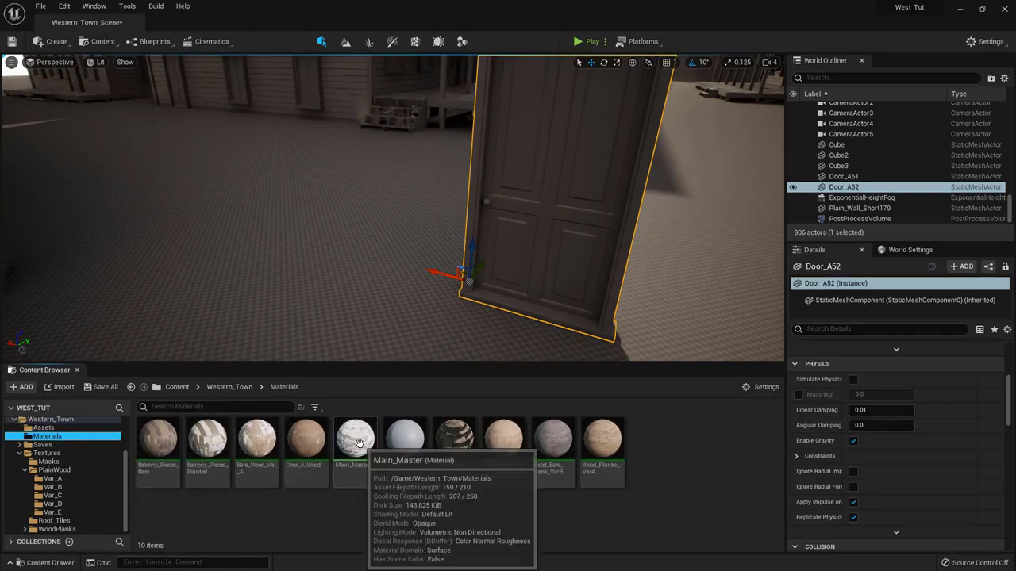
pyautogui.scroll(5, 860, 364)
pyautogui.doubleClick(863, 402)
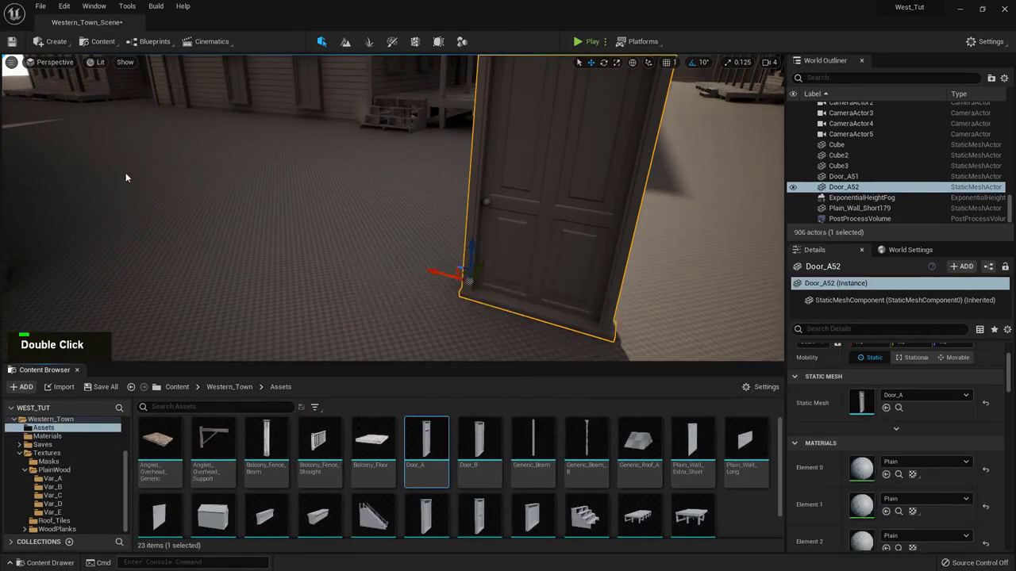